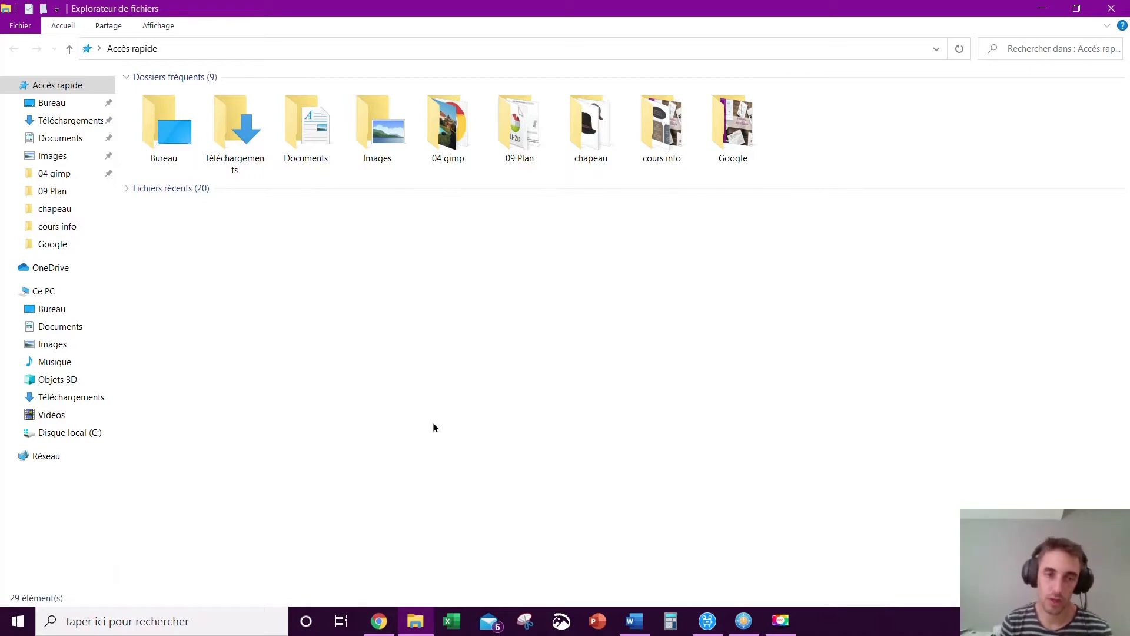
Step: View the FreeCommander quick guide page in Chrome and switch to FreeCommander
click(377, 621)
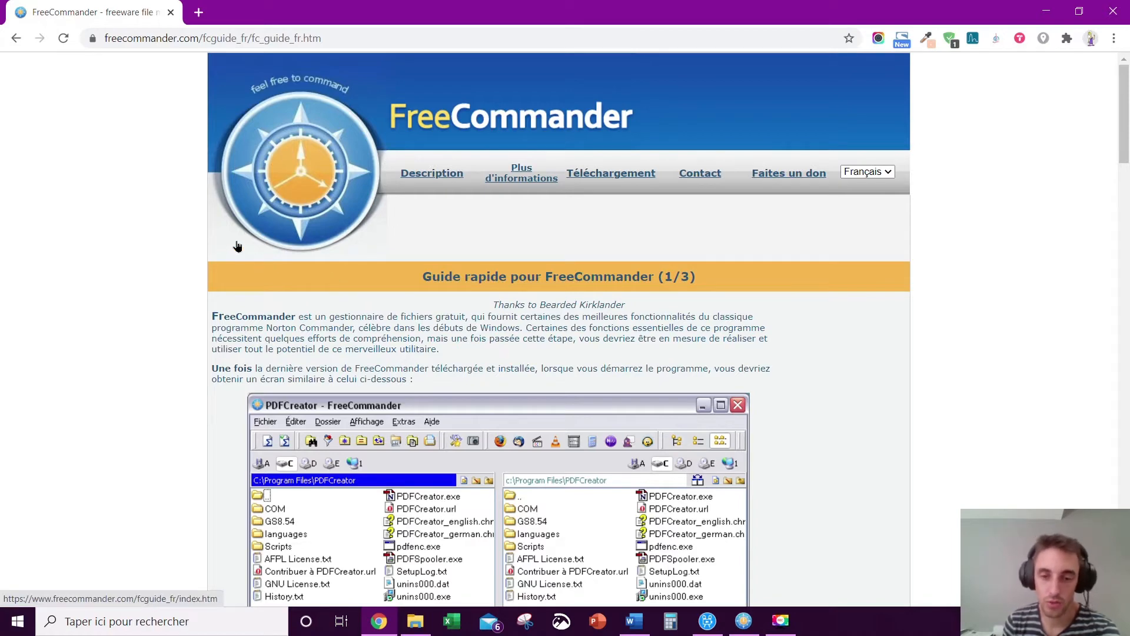
click(744, 620)
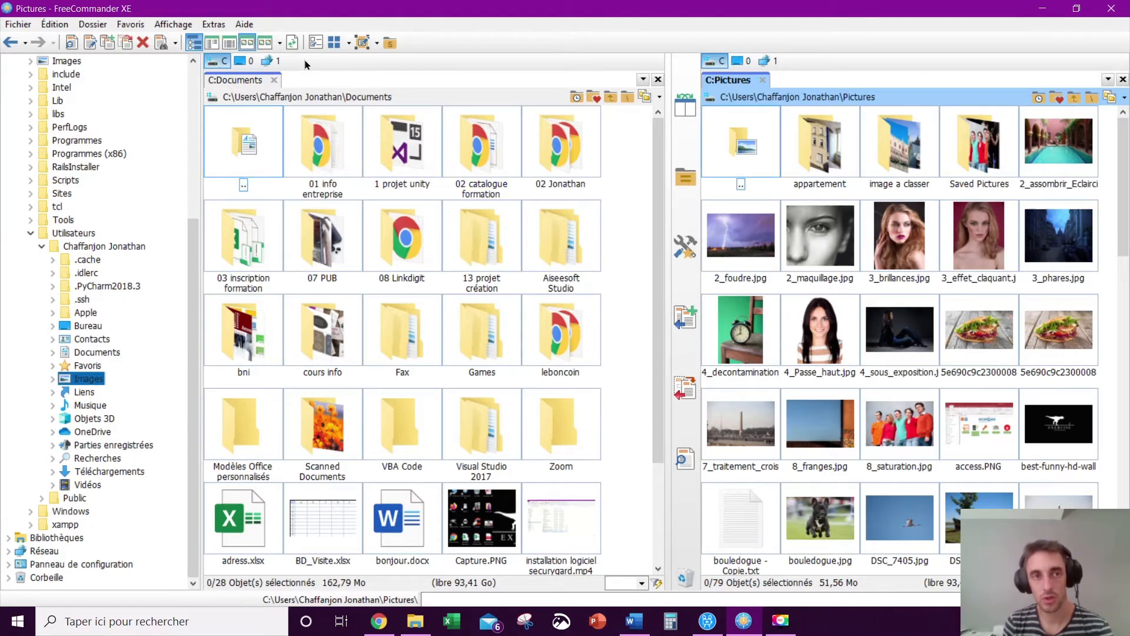
Step: Resize the two file panes so that Documents is narrow and Pictures takes most of the width
drag(669, 66, 645, 66)
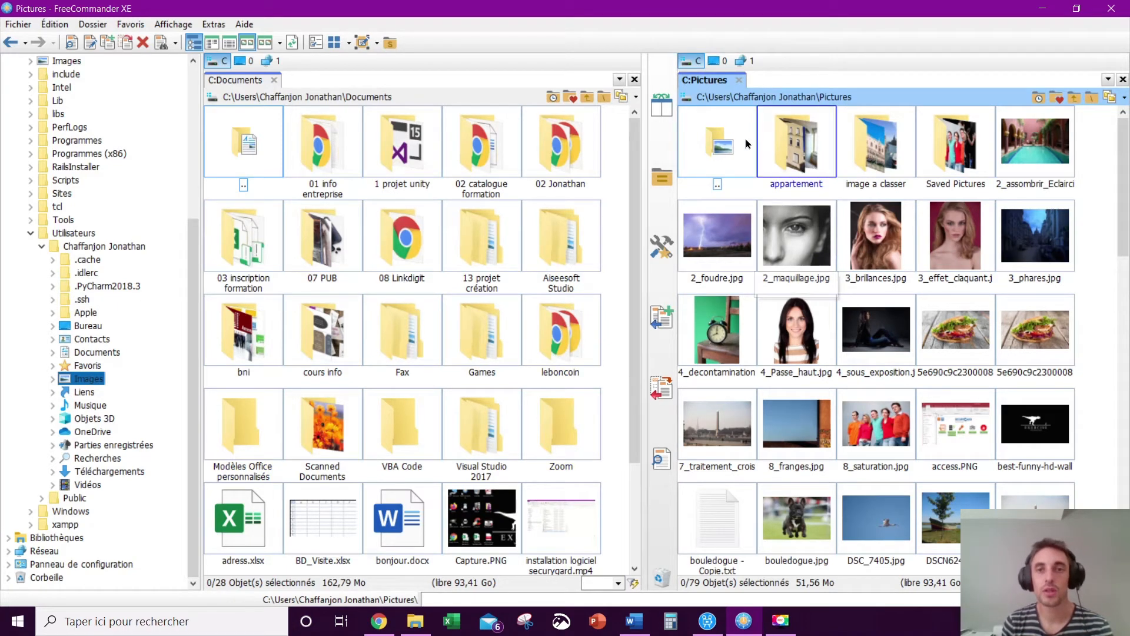
drag(646, 121, 713, 128)
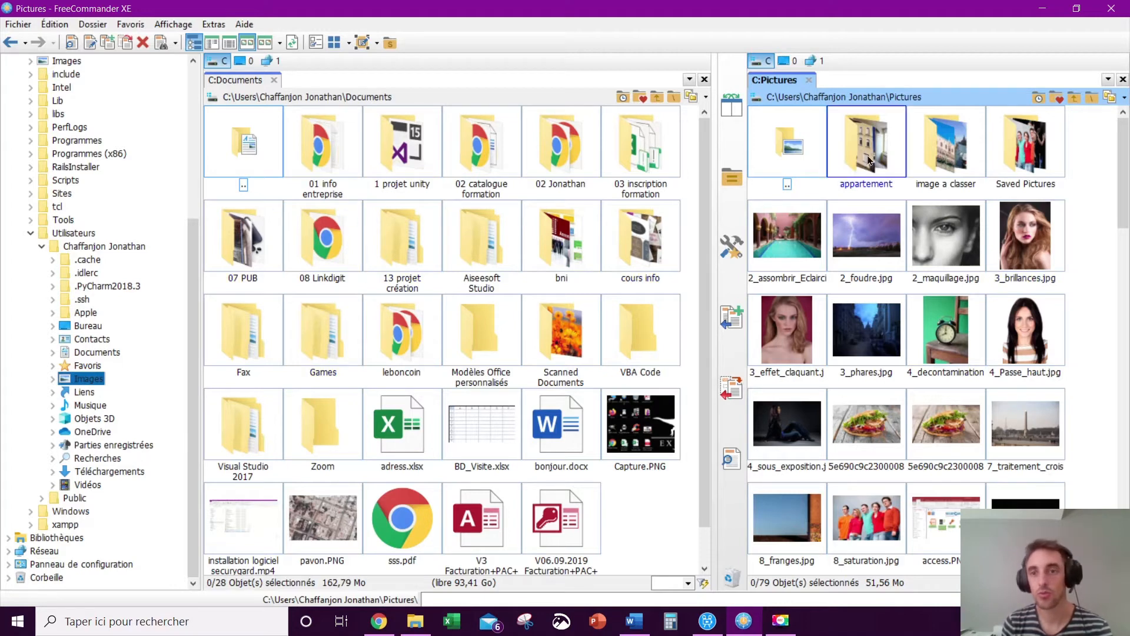
drag(715, 143, 444, 158)
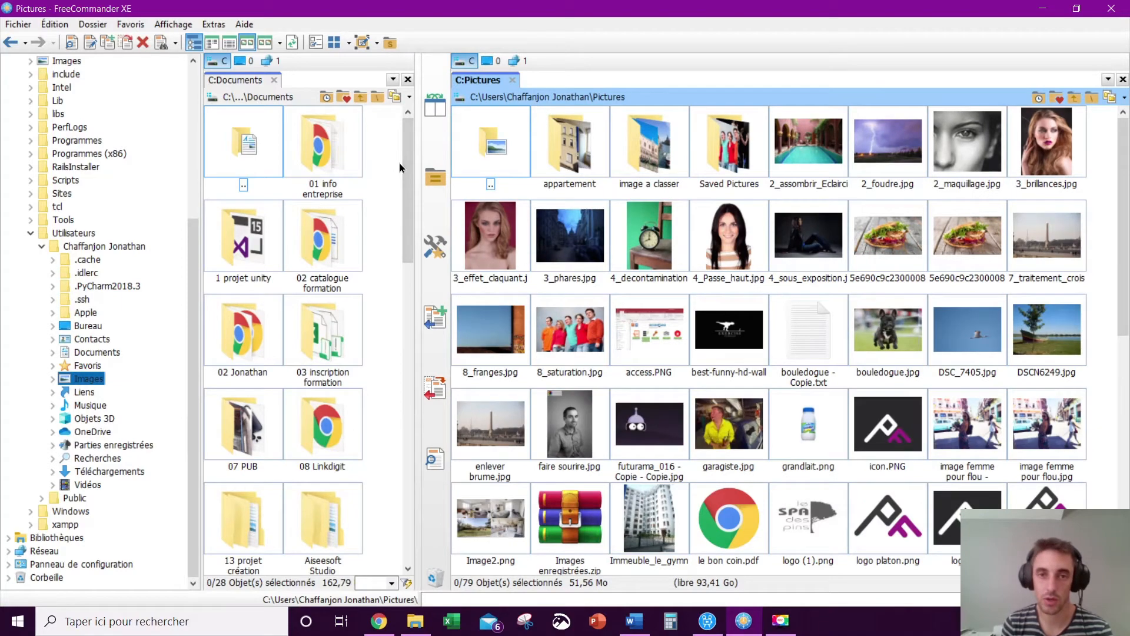
Step: Copy the appartement folder and paste a duplicate of it into the Pictures folder
click(576, 144)
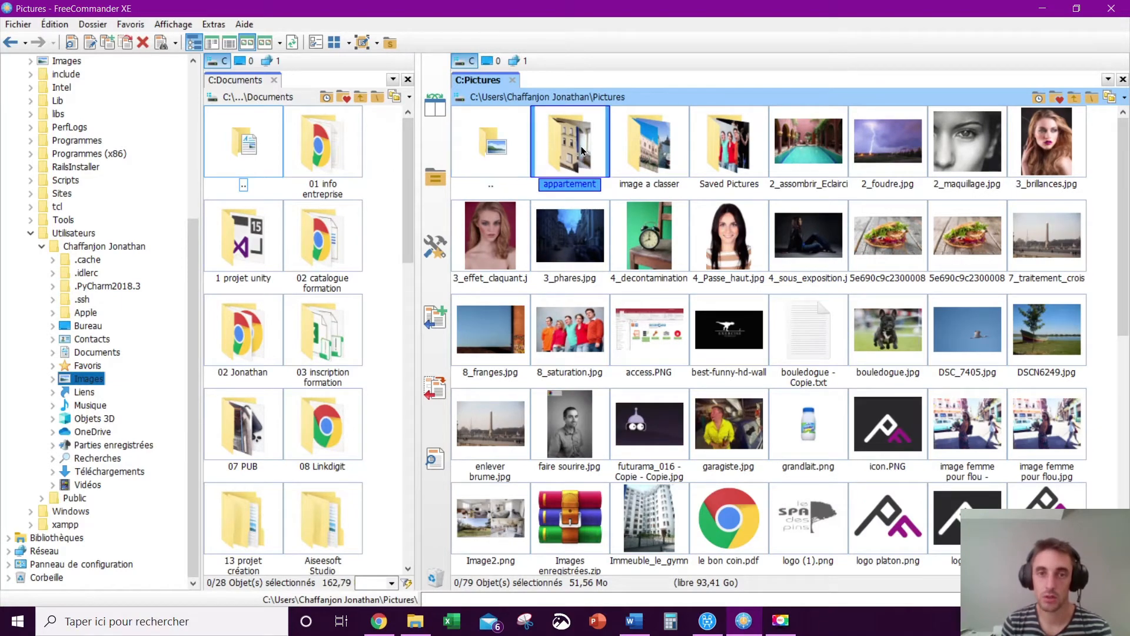
right_click(560, 143)
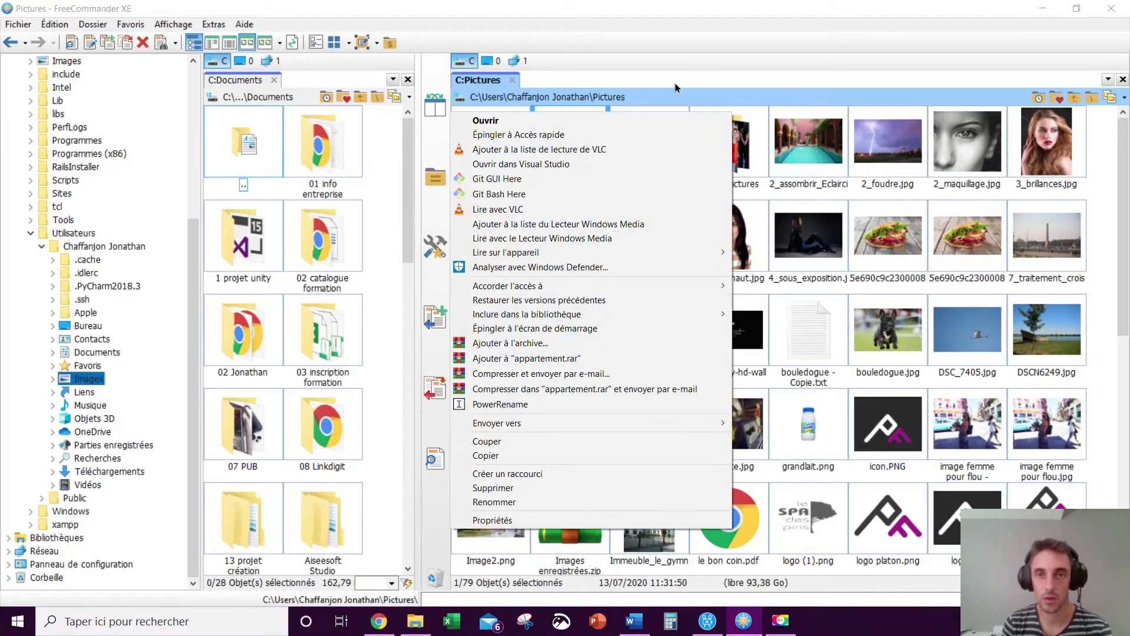
click(690, 67)
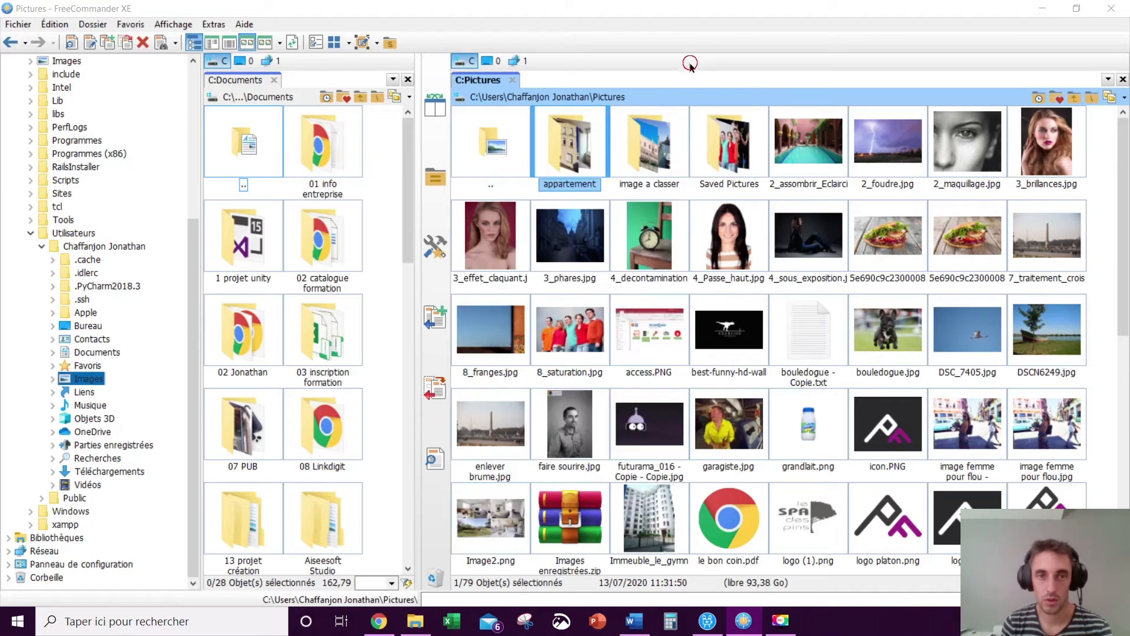
right_click(576, 151)
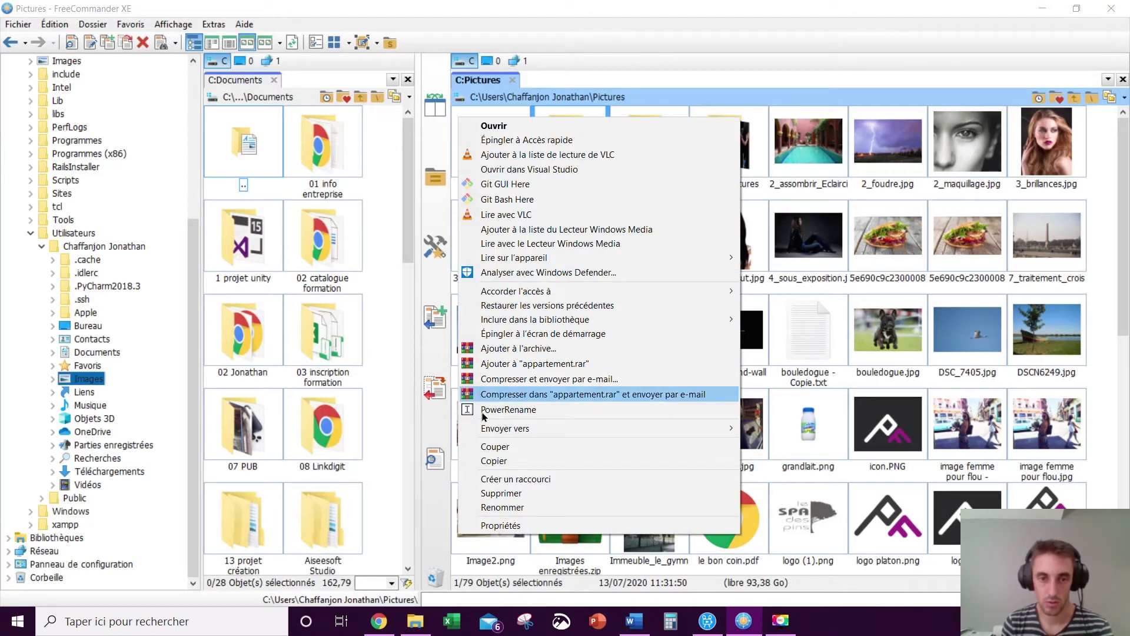
click(501, 463)
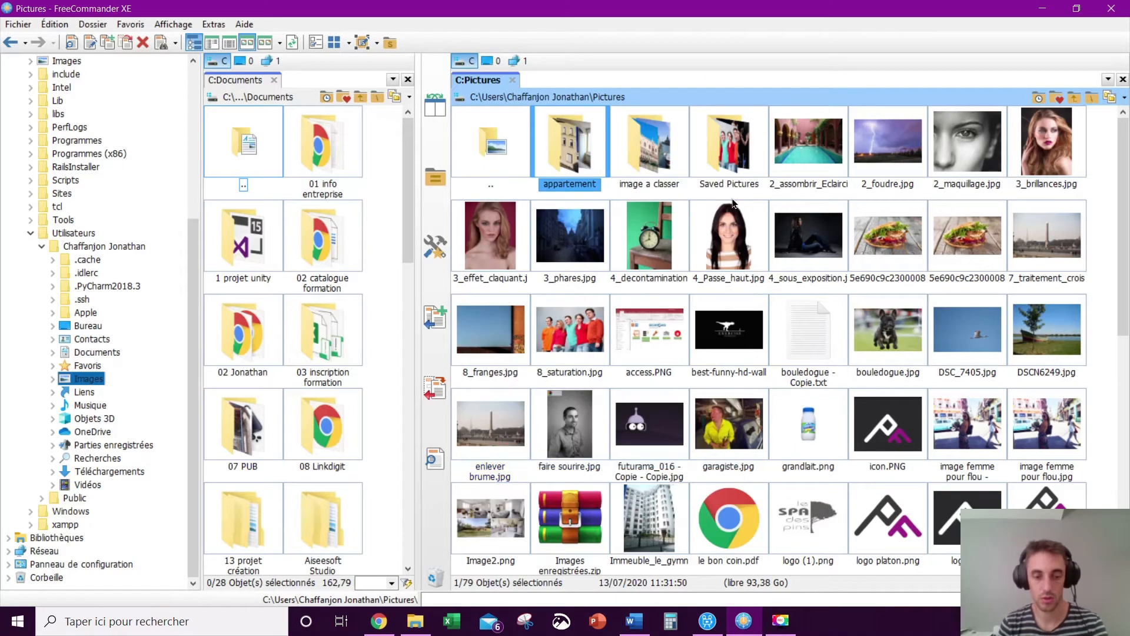
right_click(789, 197)
key(ctrl+v)
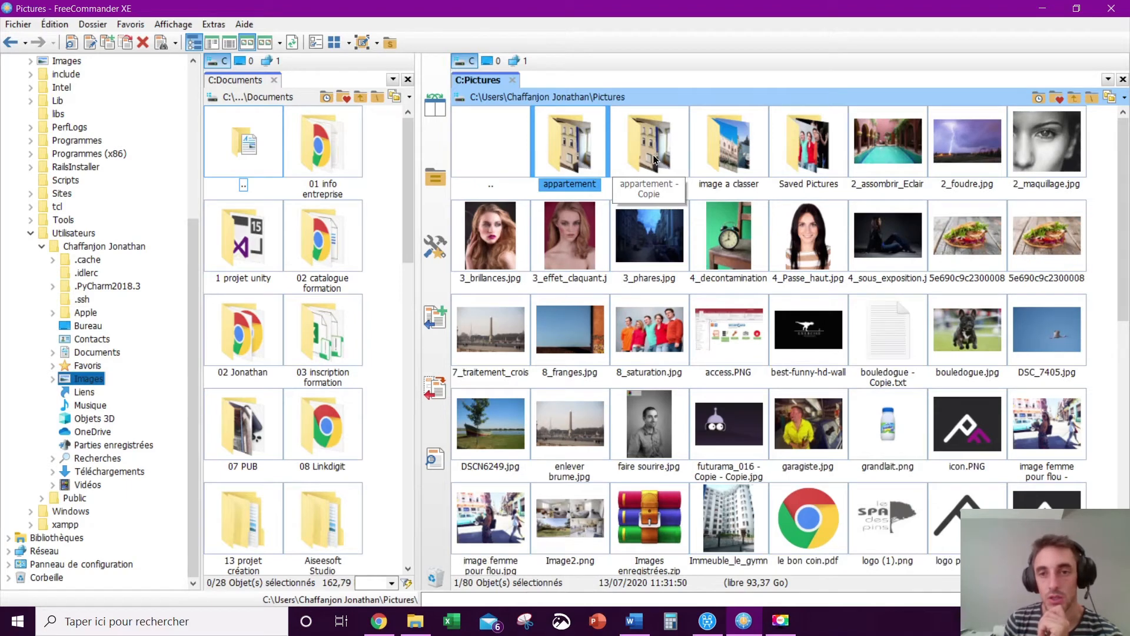
Step: Move the 4_decontamination image into the appartement - Copie folder and open that folder in a new tab of the same pane
drag(725, 239, 644, 120)
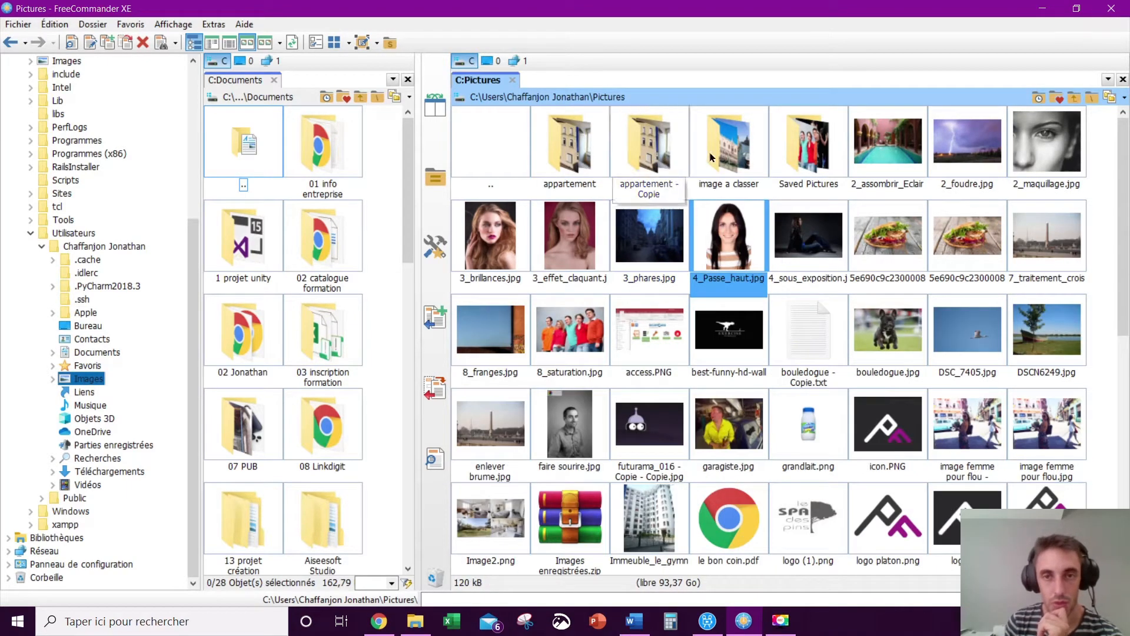
drag(638, 152, 565, 81)
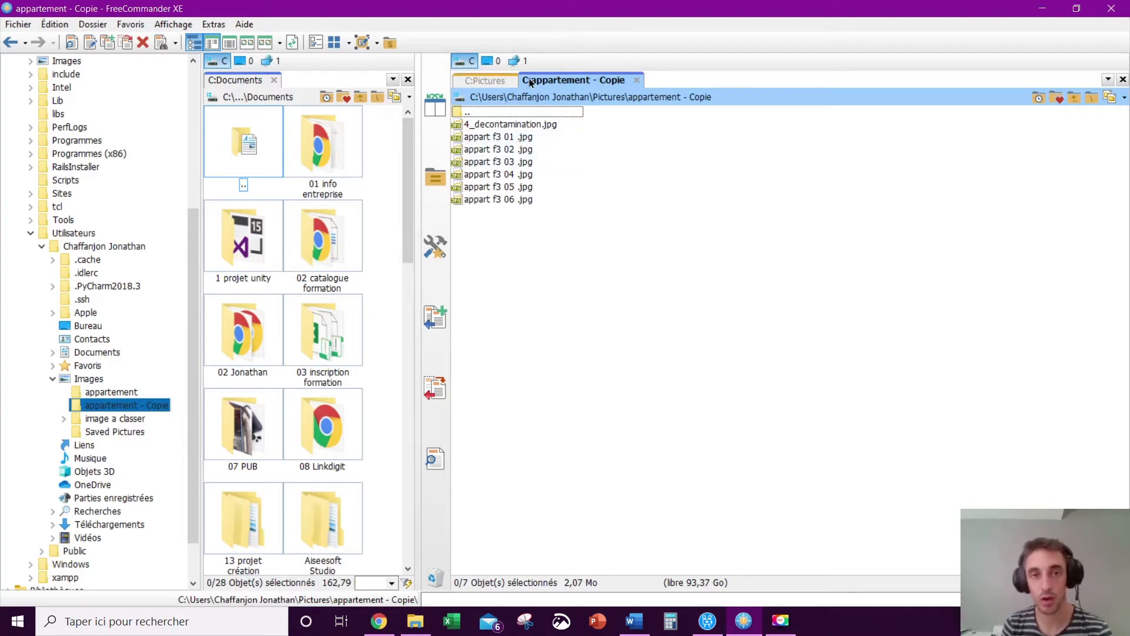
Step: Go up from Pictures to the user's home folder, then open Pictures as a new tab in the Documents pane and widen that pane
click(482, 81)
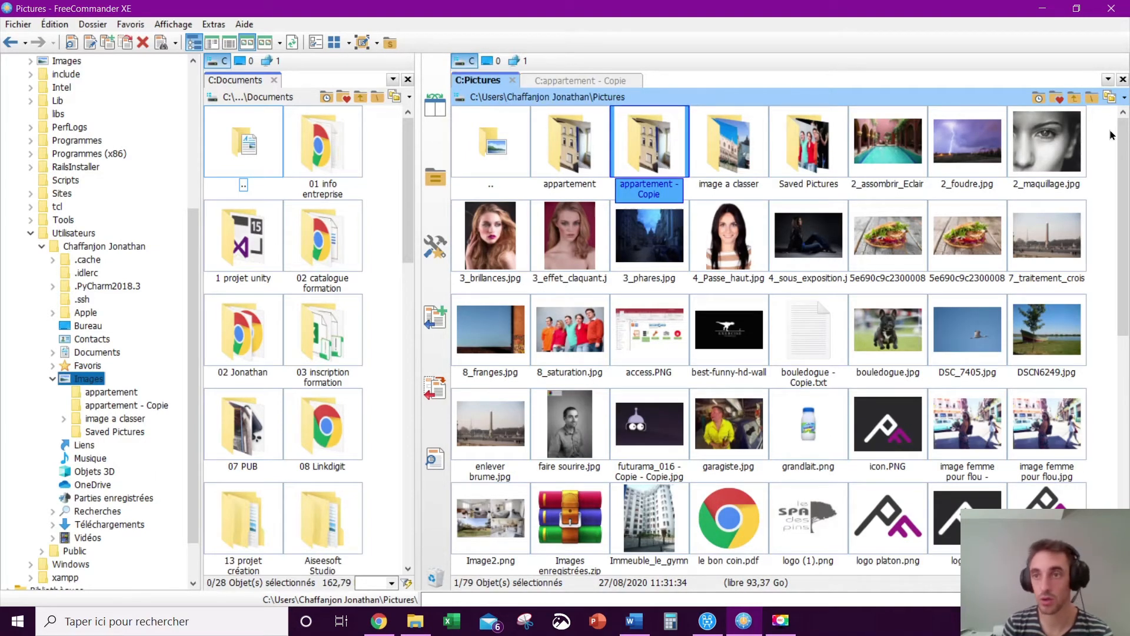
click(547, 96)
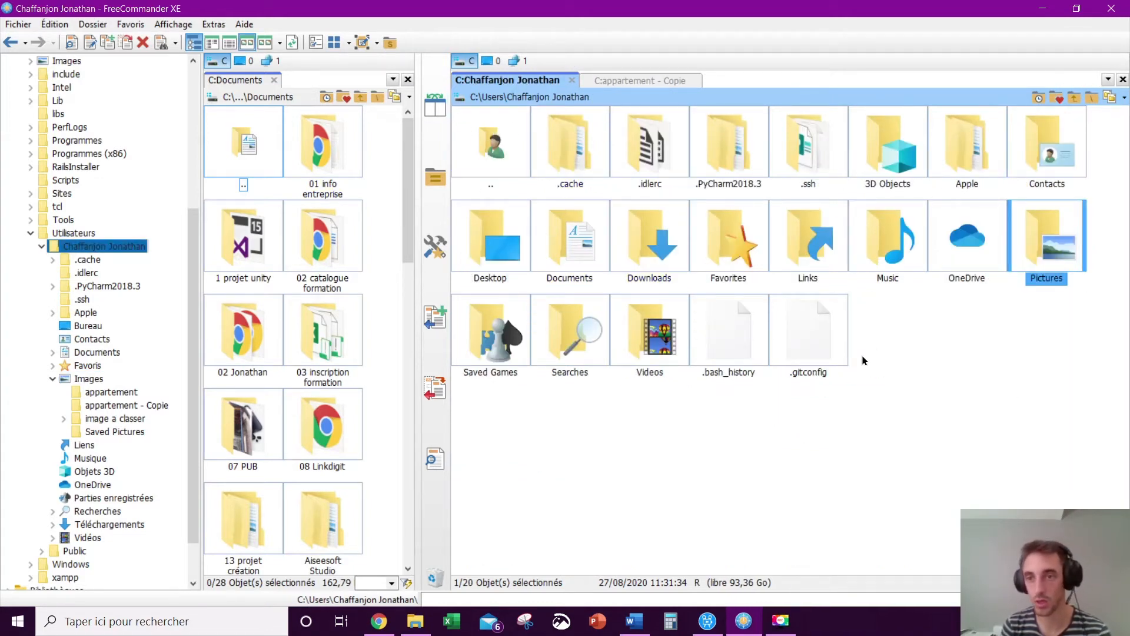
drag(1057, 236, 317, 82)
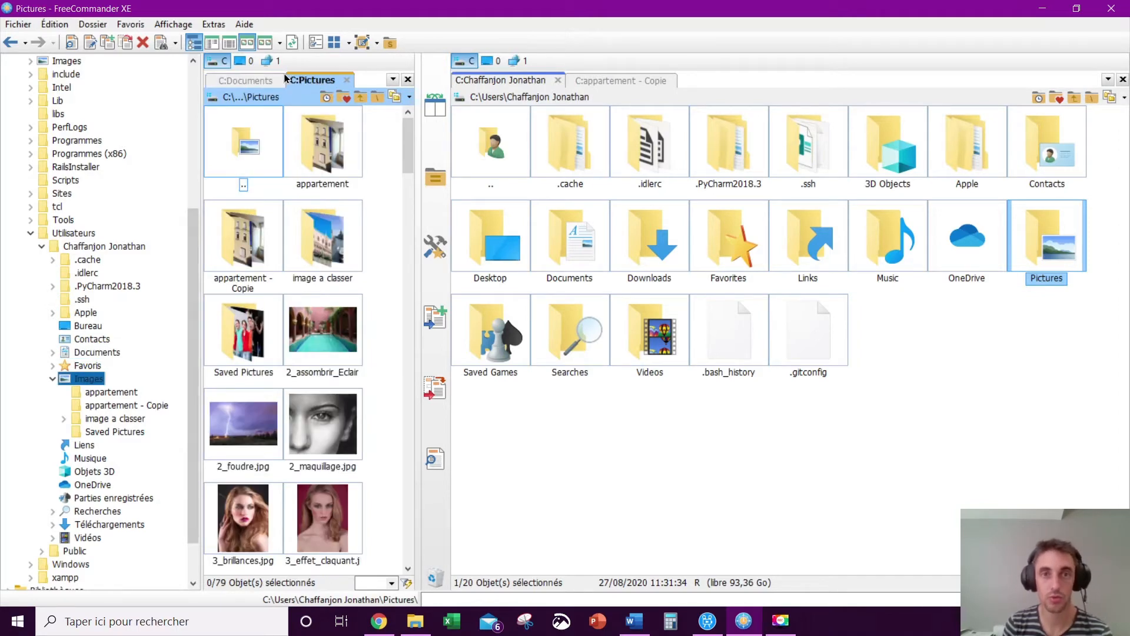
drag(418, 210, 599, 209)
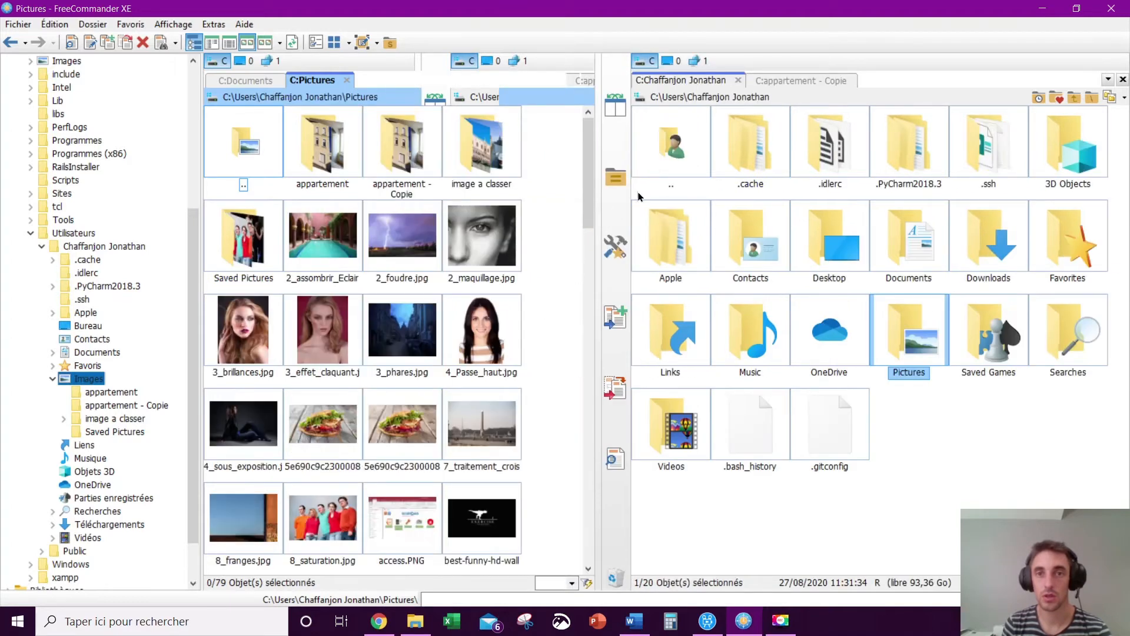
Step: Show the appartement - Copie tab as thumbnails and open the appartement folder in the other pane
click(796, 82)
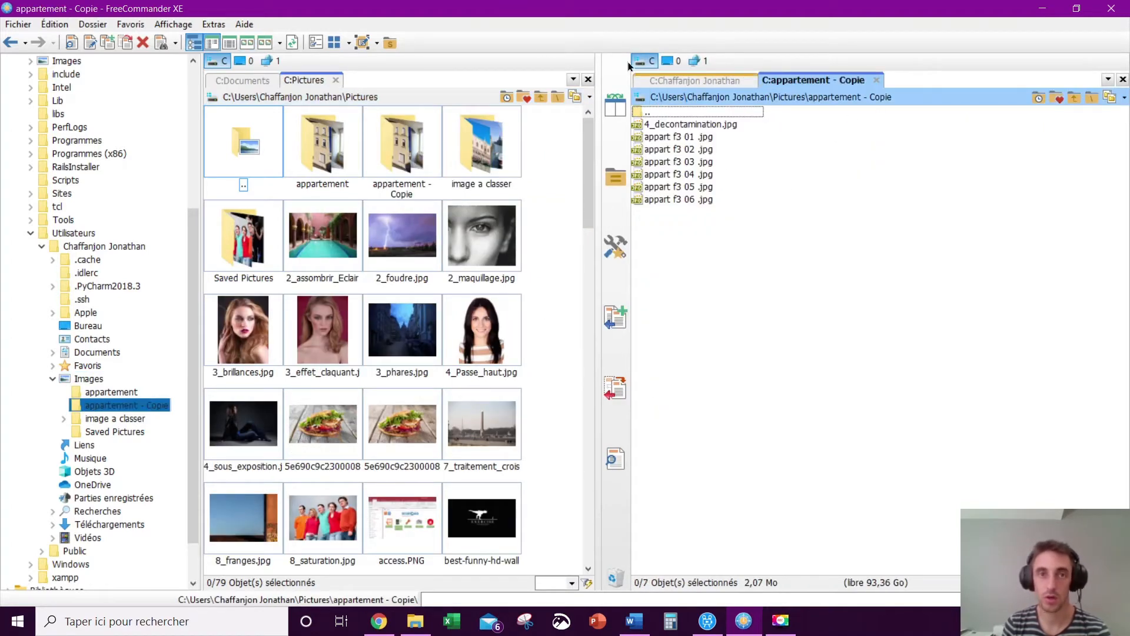
click(247, 42)
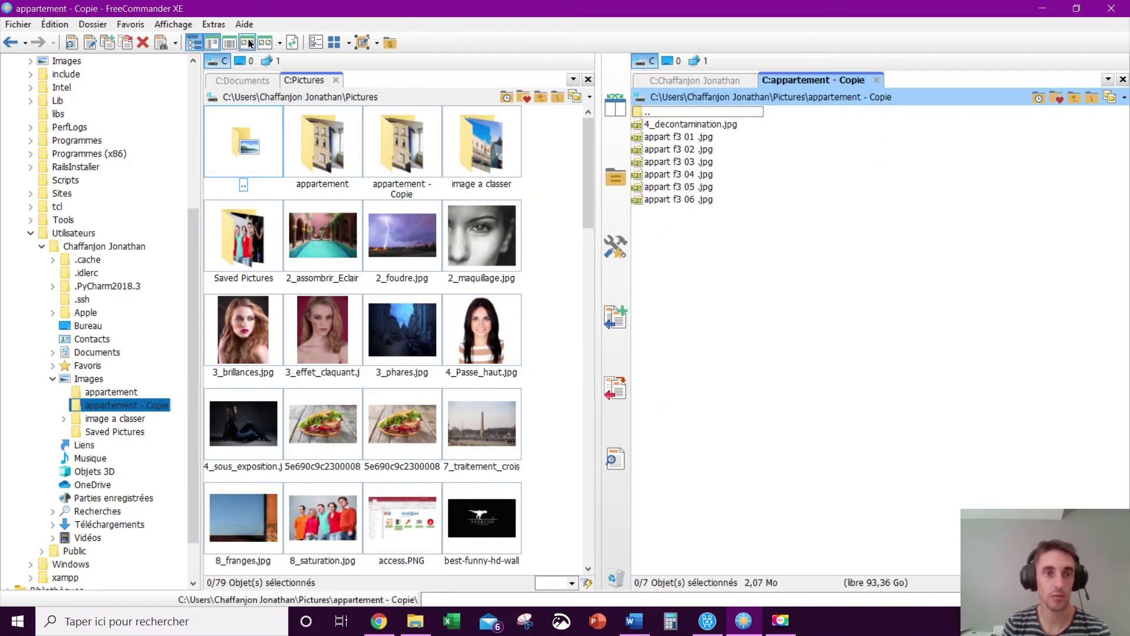
double_click(321, 145)
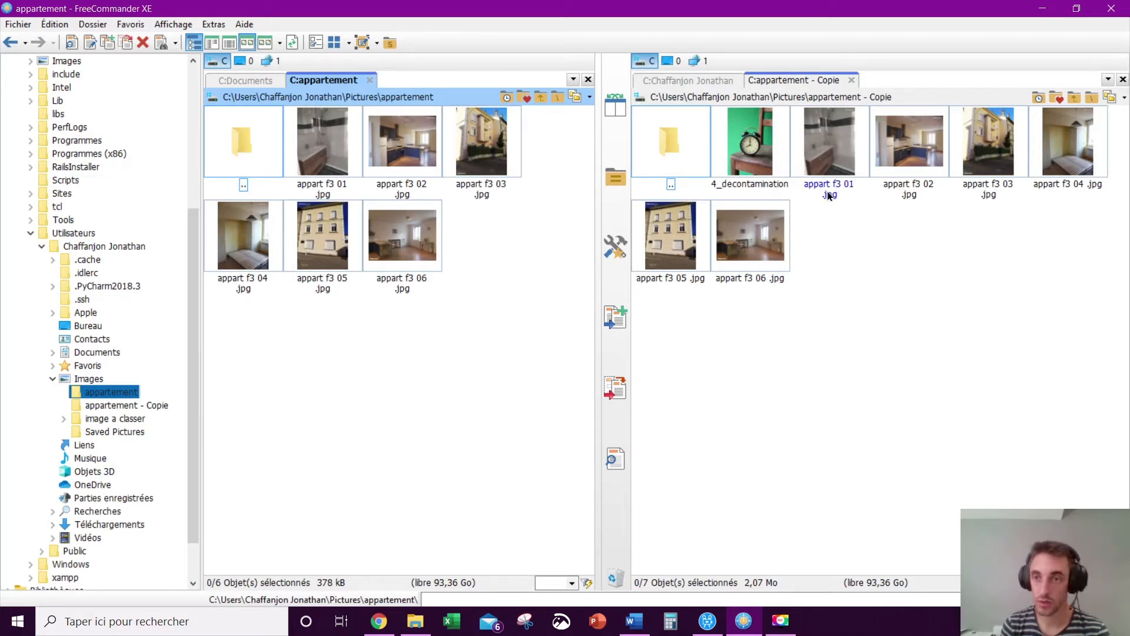
Step: Compare the appartement and appartement - Copie folders so that only the files that differ are listed
click(616, 179)
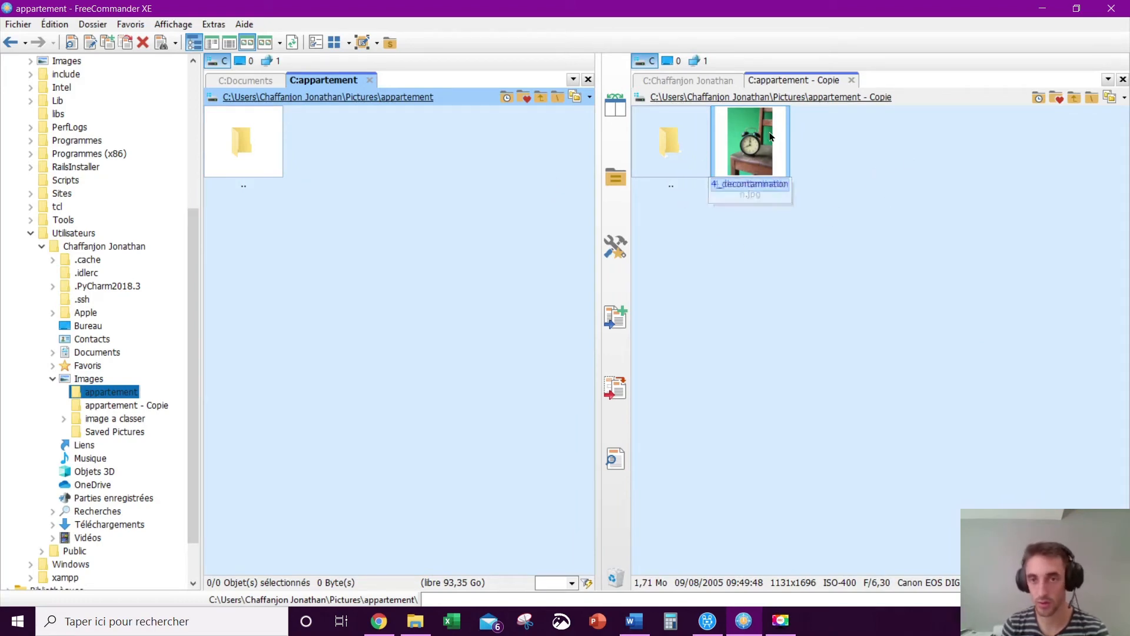
key(F2)
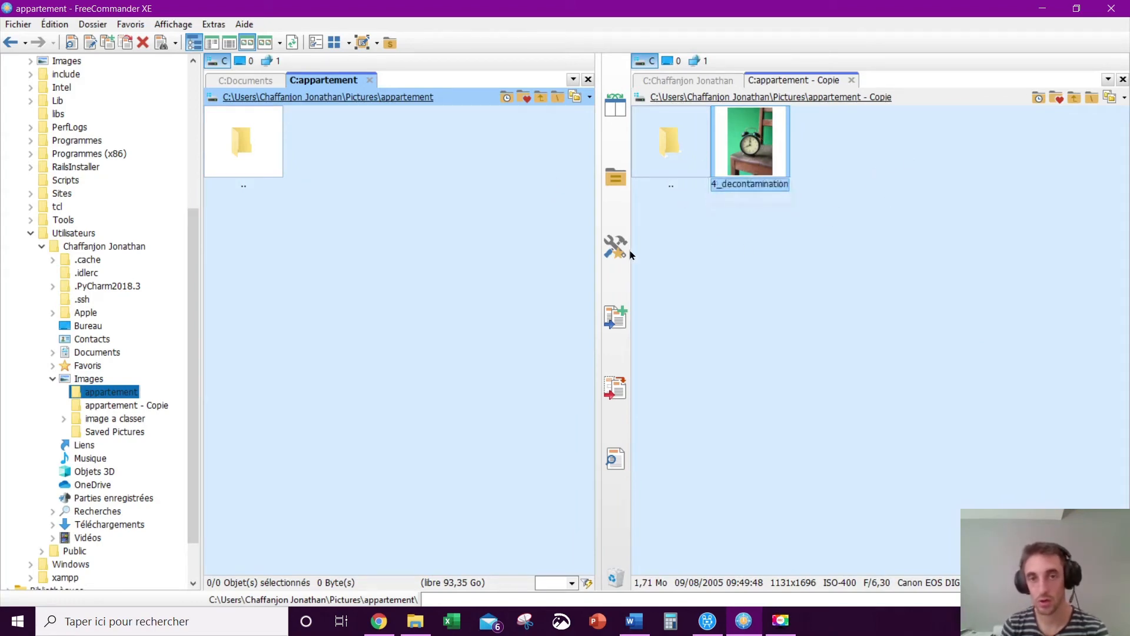
Step: In the appartement - Copie pane, go up to Pictures, open the appartement folder instead and widen that pane
double_click(674, 142)
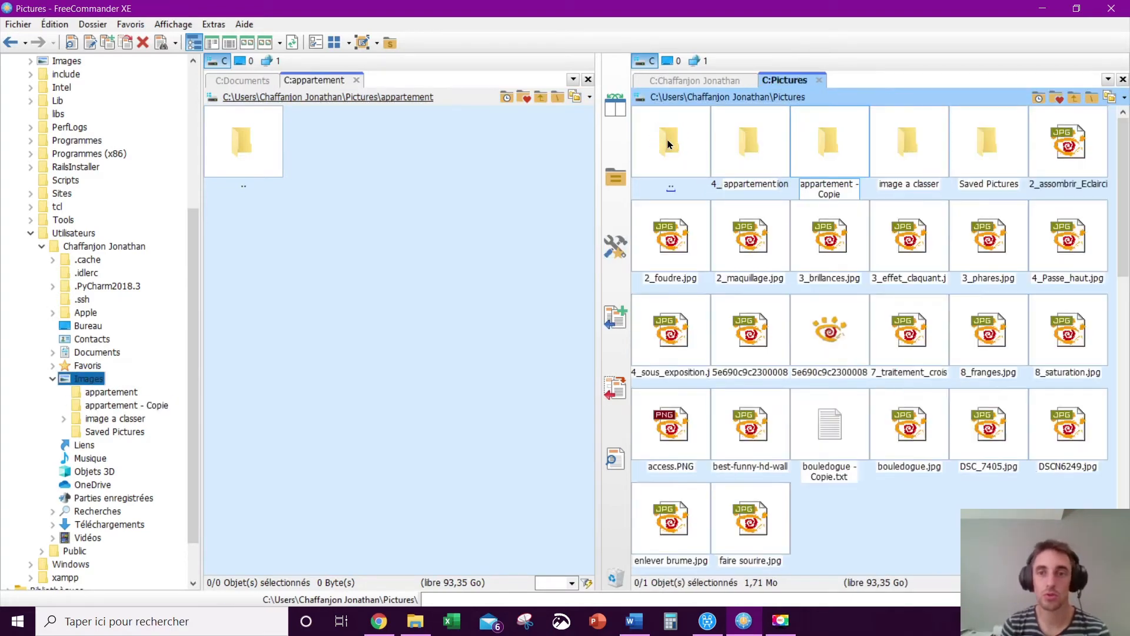
key(Left)
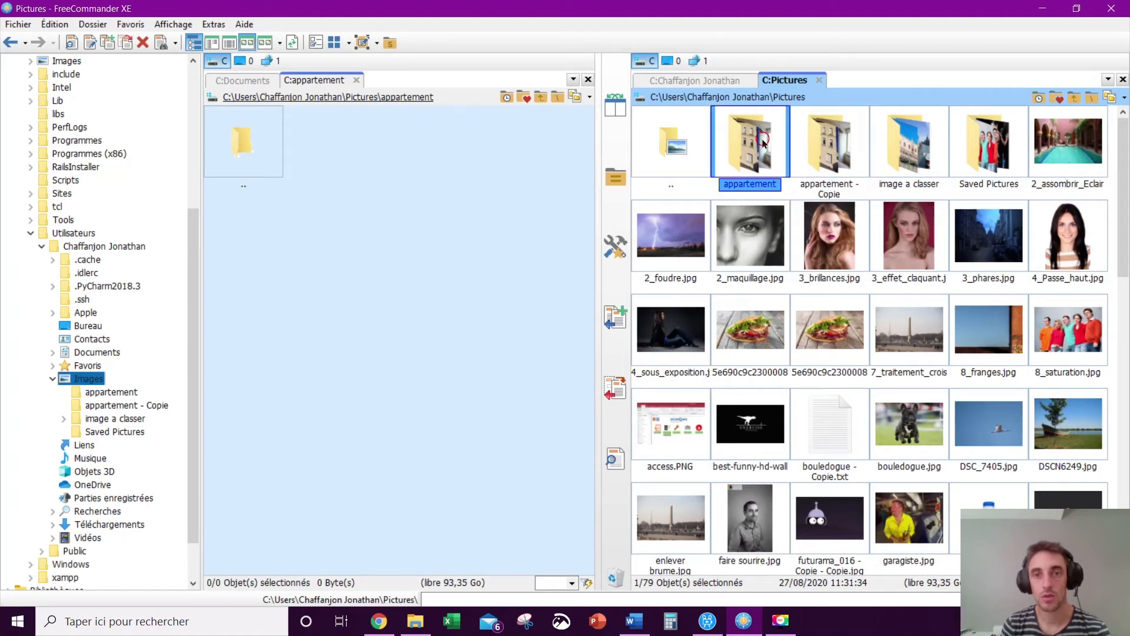
key(Return)
drag(598, 192, 436, 190)
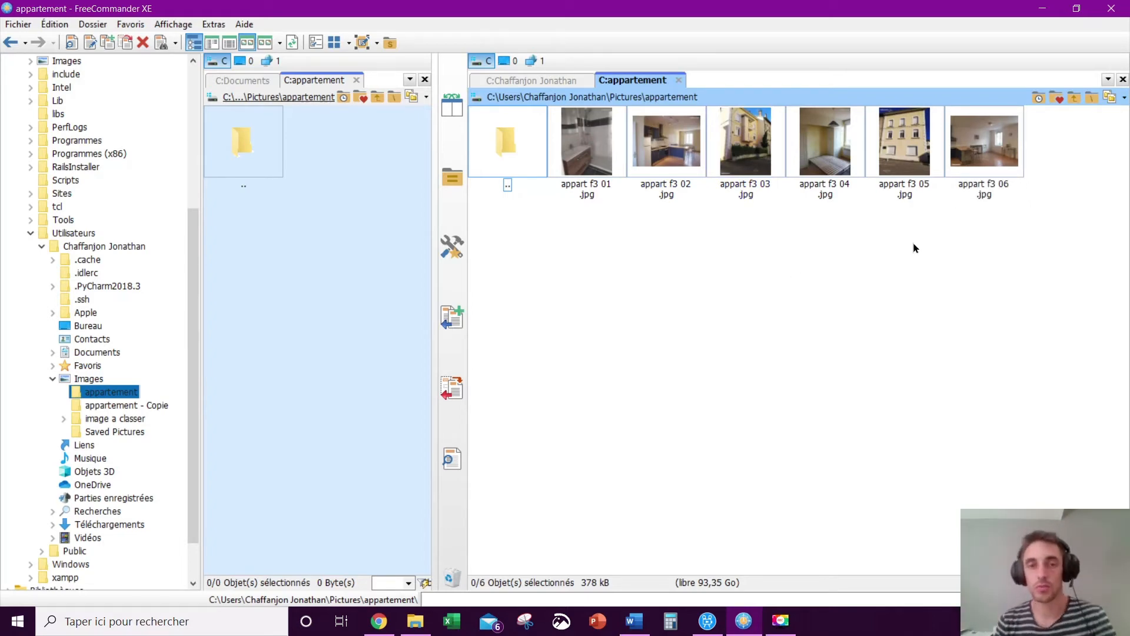
Step: Select all the appart f3 images in the appartement folder and open the multiple rename tool for them
drag(571, 232, 971, 159)
click(1045, 138)
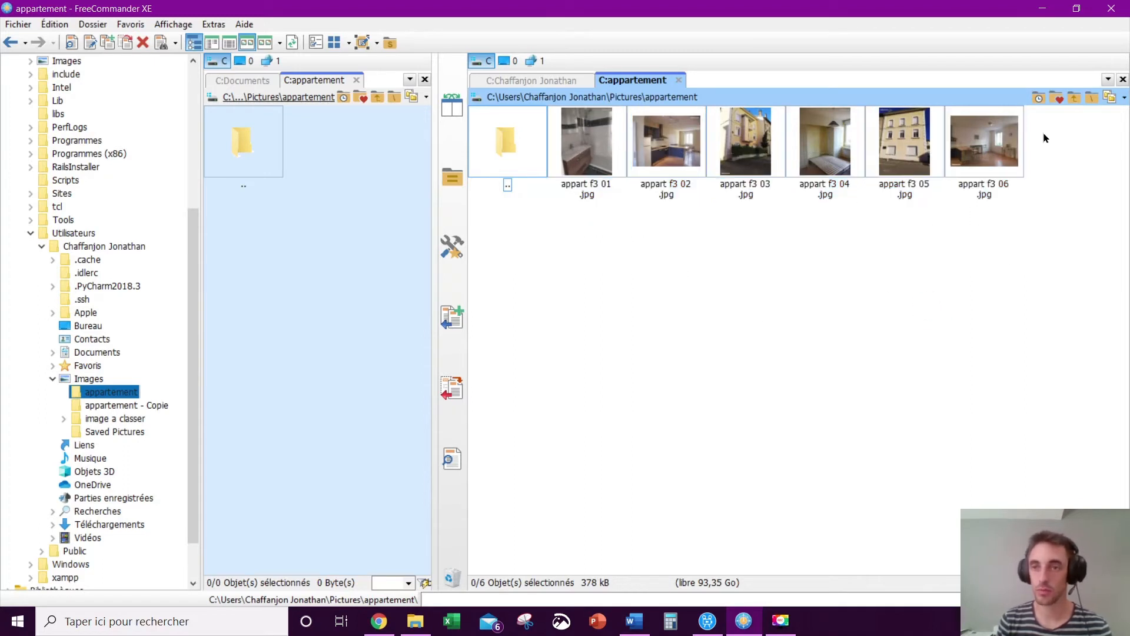
click(984, 142)
shift+click(585, 139)
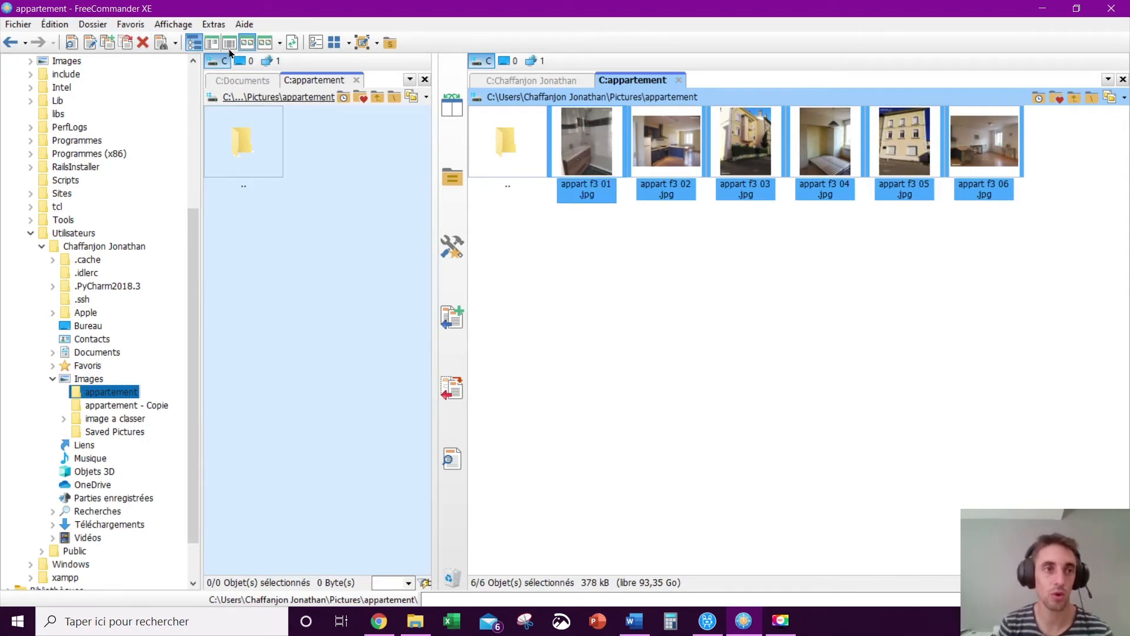
click(102, 27)
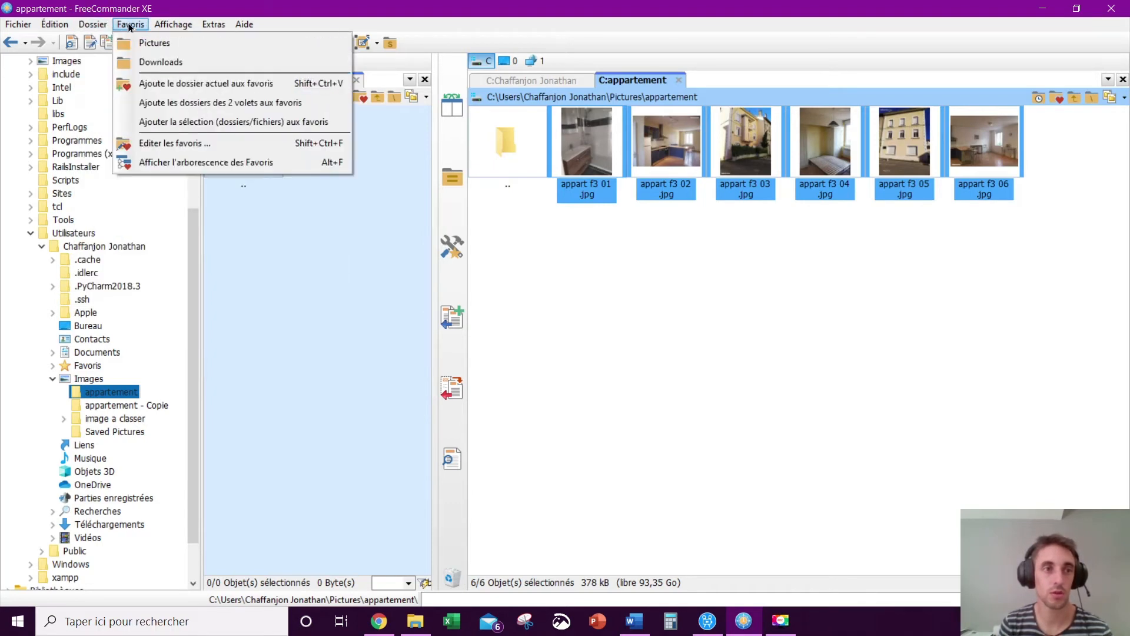
mouse_move(159, 28)
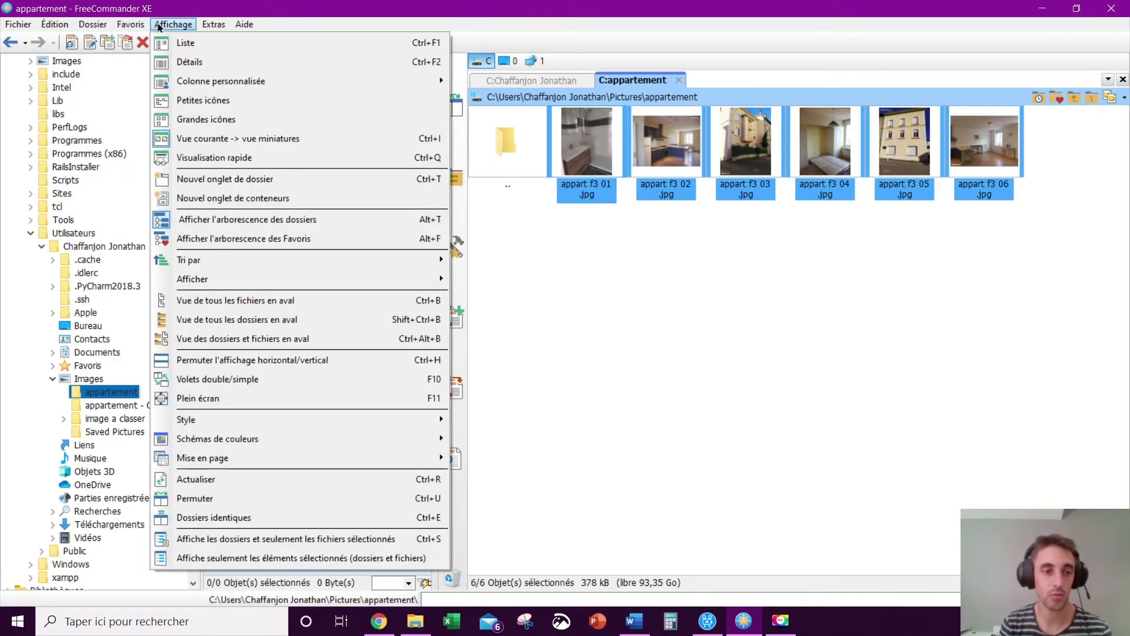
mouse_move(80, 26)
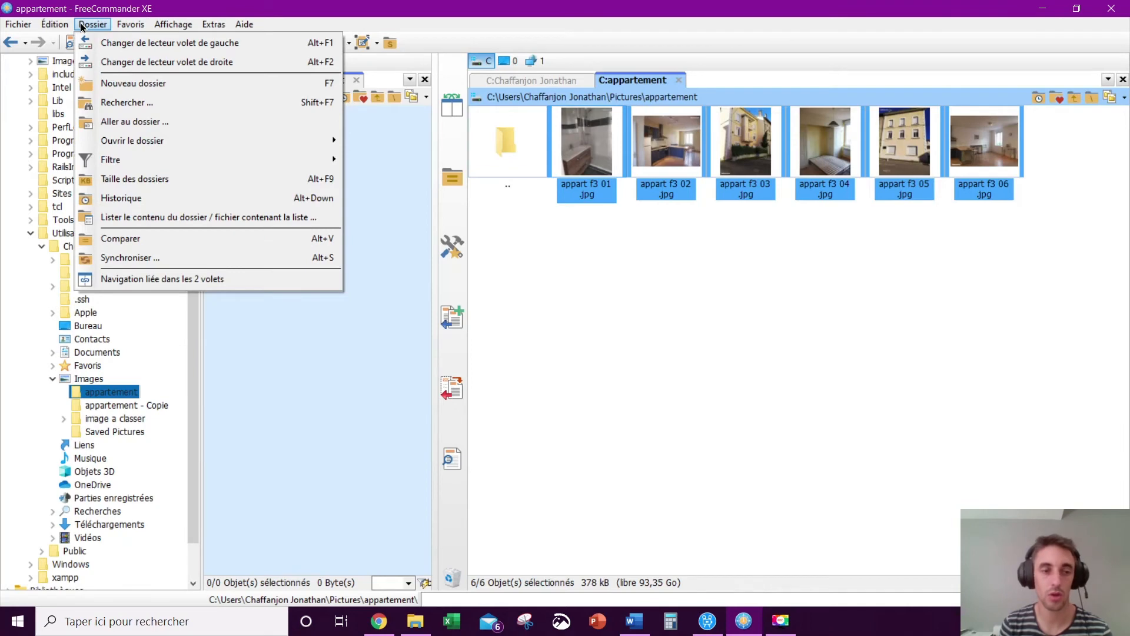
mouse_move(17, 26)
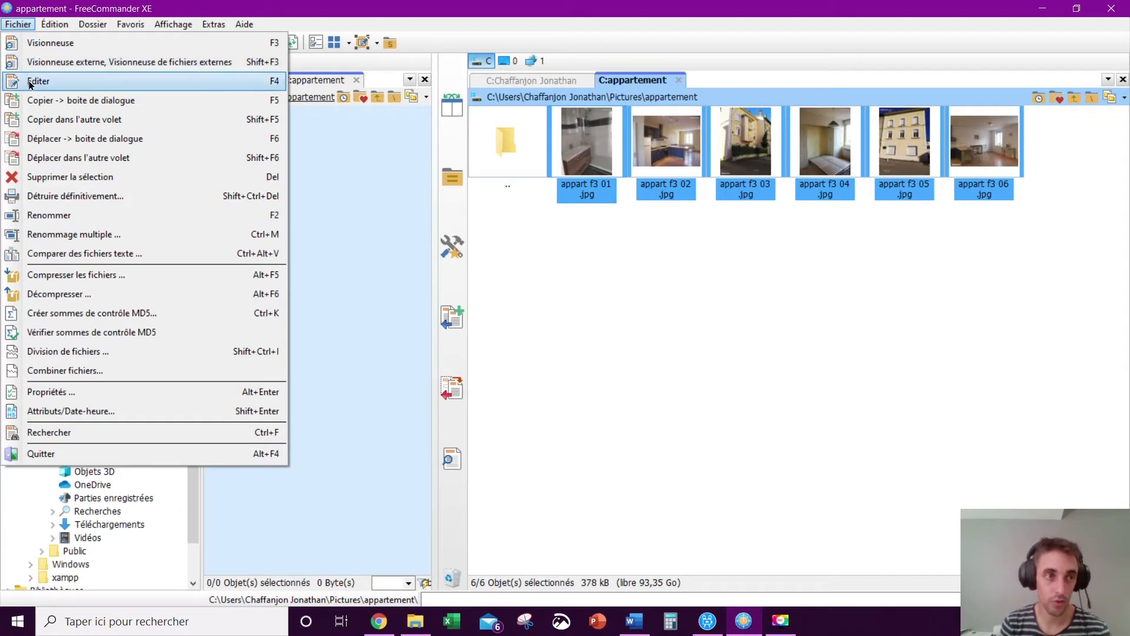
click(72, 235)
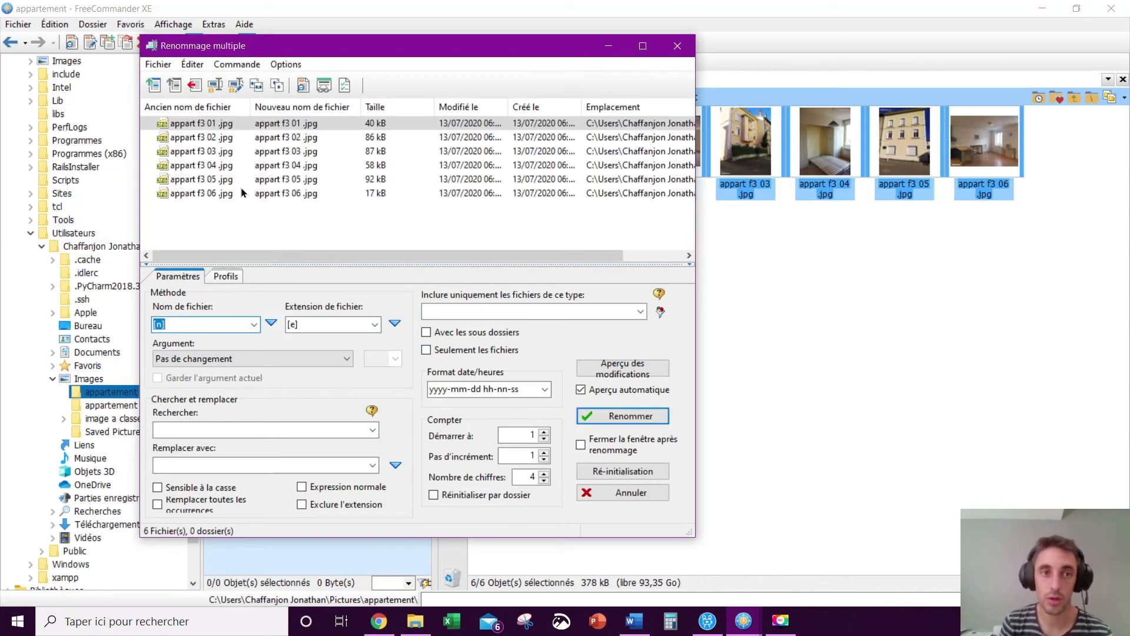
Step: Check the available name placeholders and replace the file name pattern in the multiple rename tool with "F3 Lyon"
drag(354, 52, 551, 65)
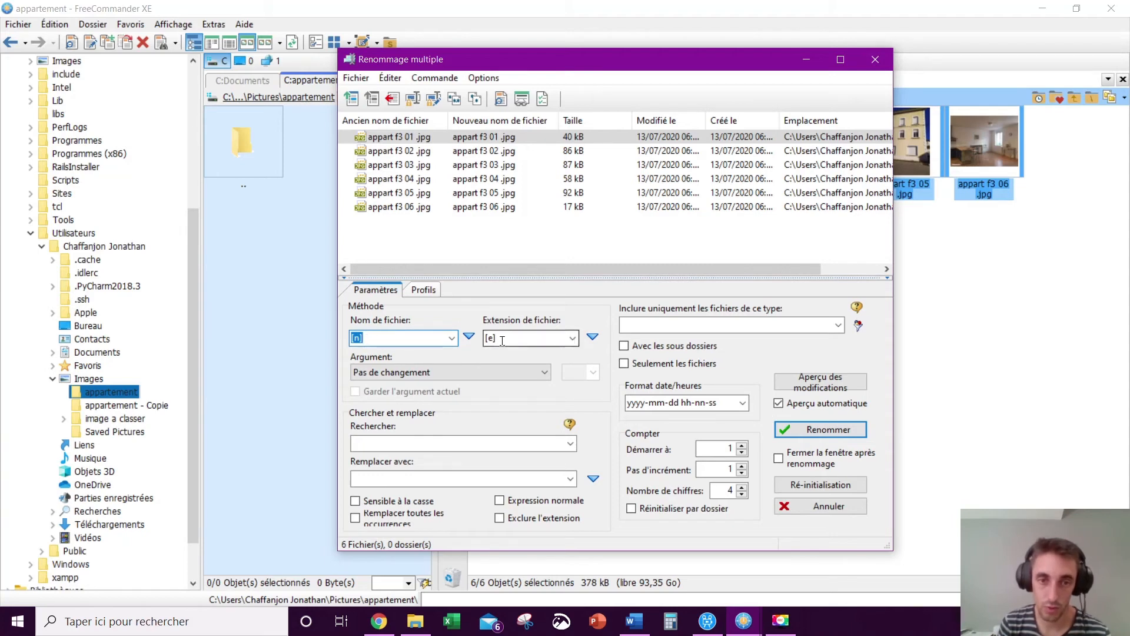
click(451, 339)
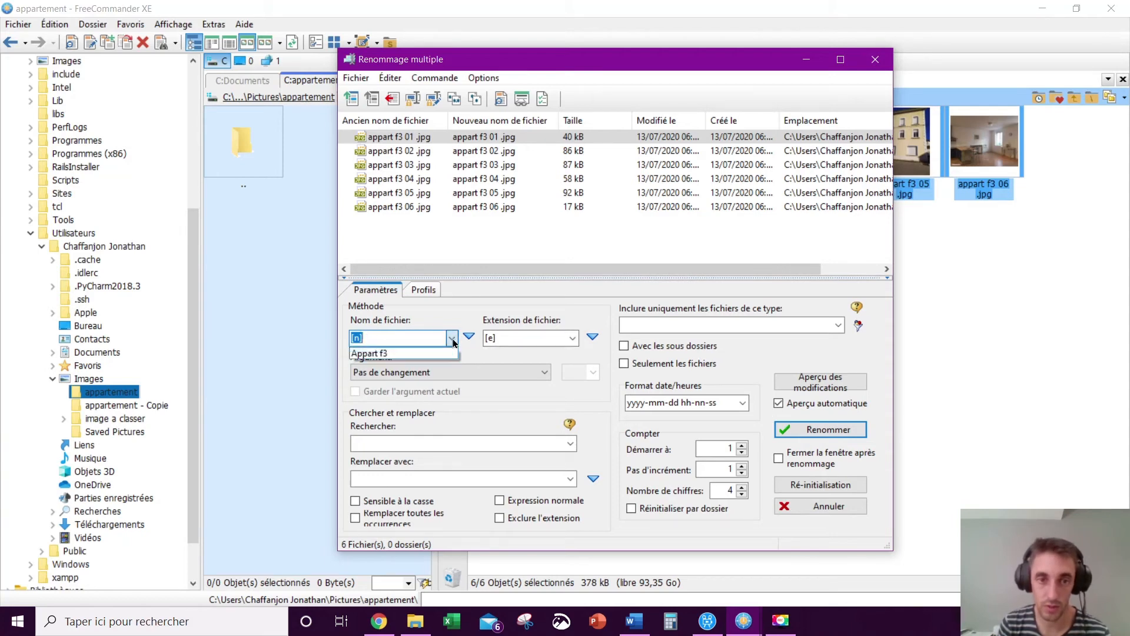
click(470, 338)
click(470, 338)
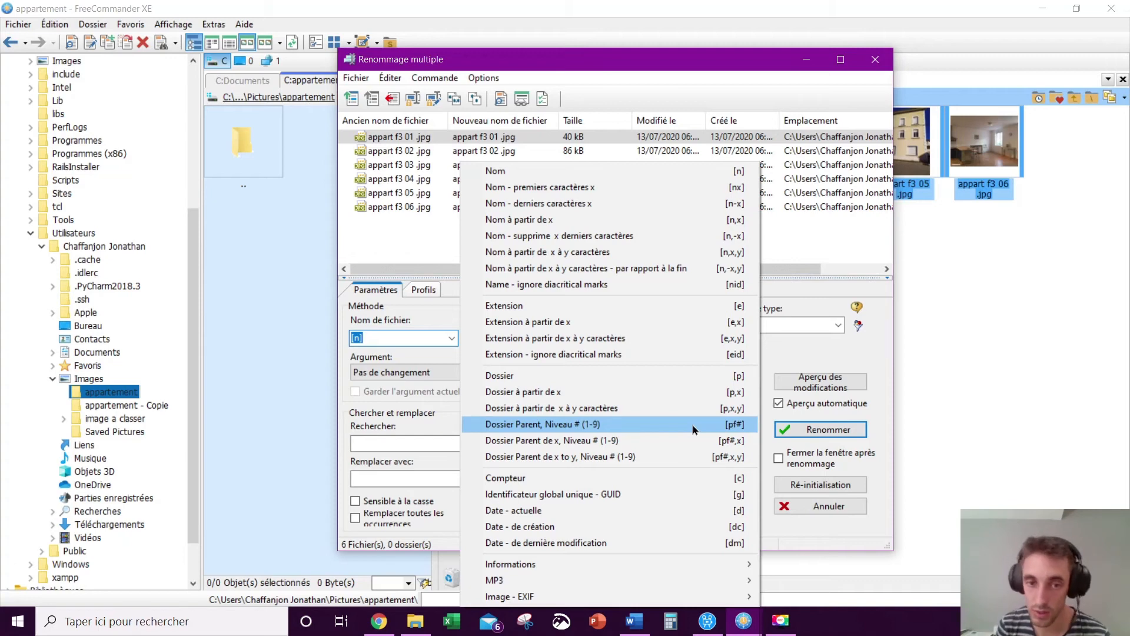
click(378, 337)
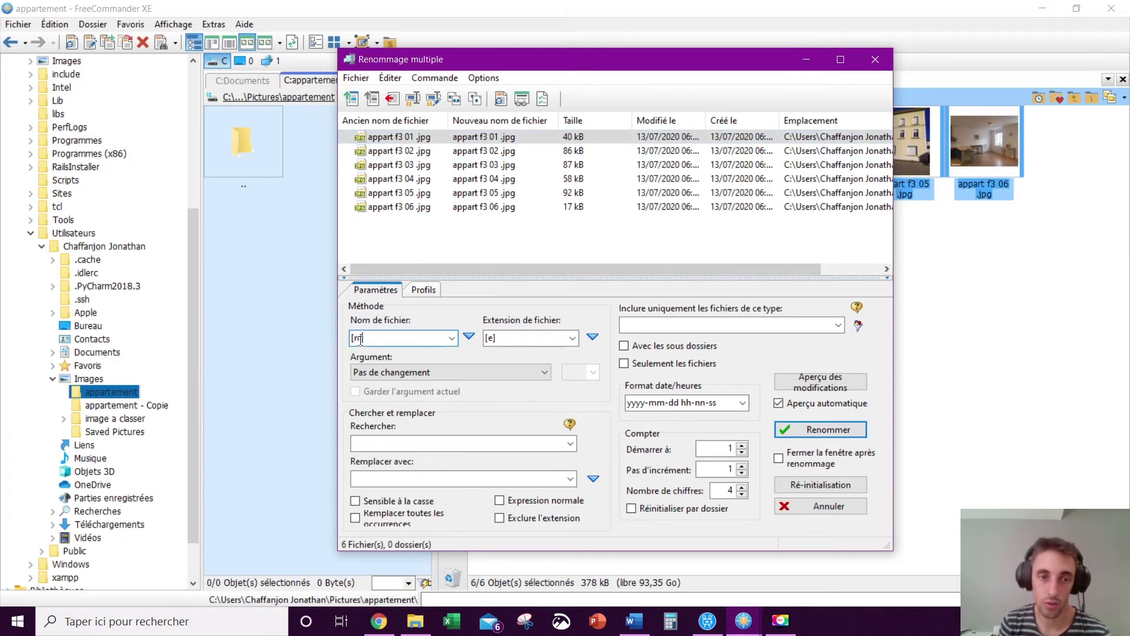
drag(376, 338, 343, 340)
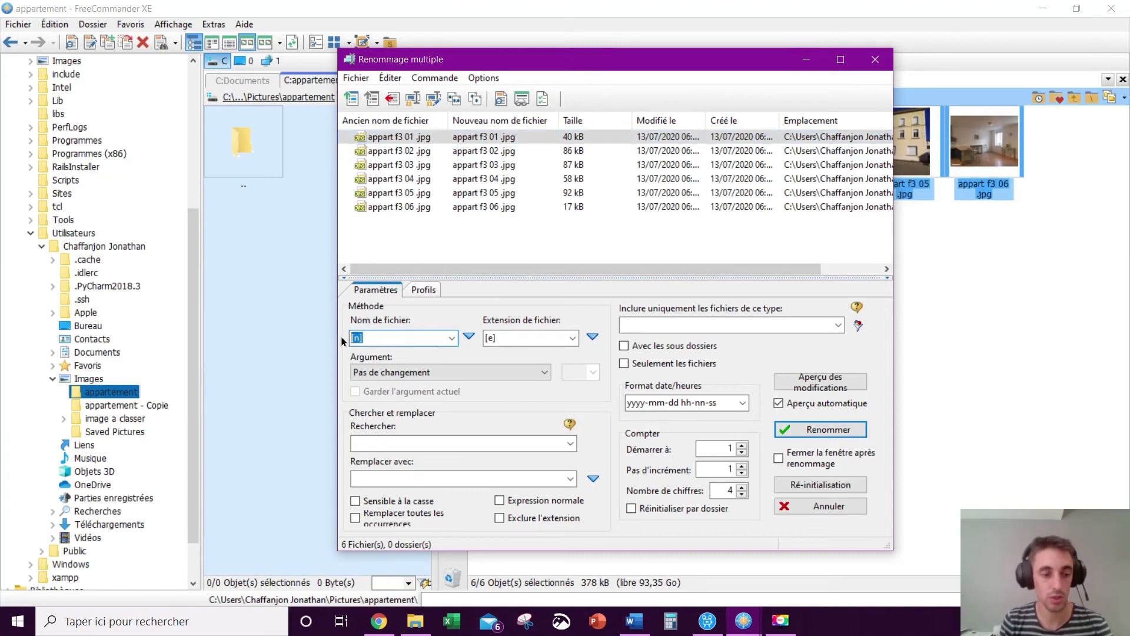
text(F3)
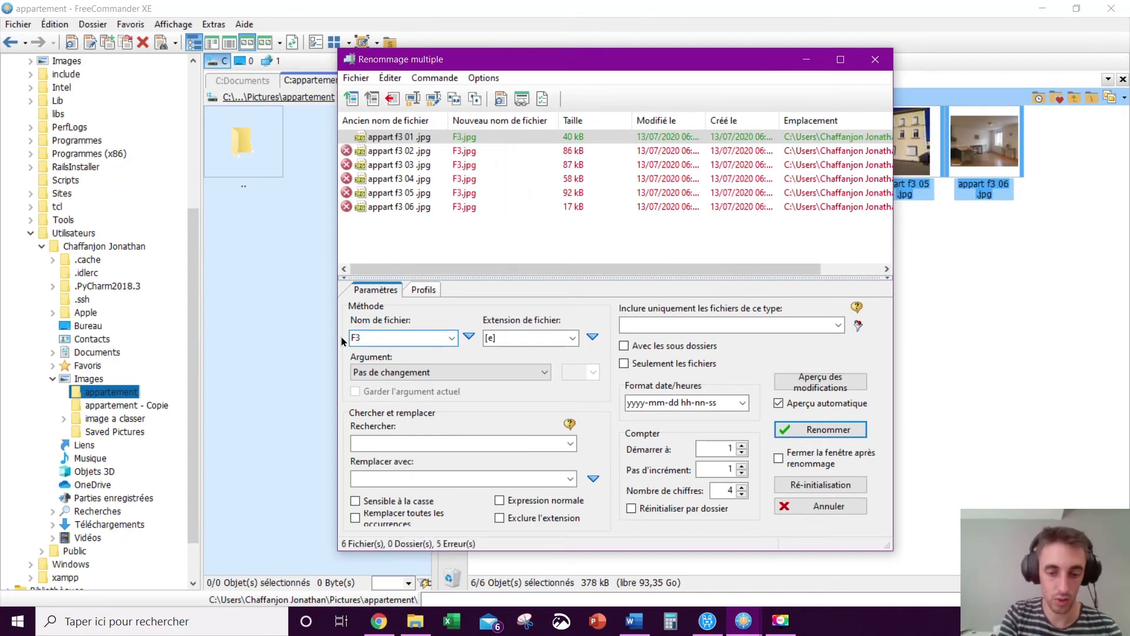
text( Lyon)
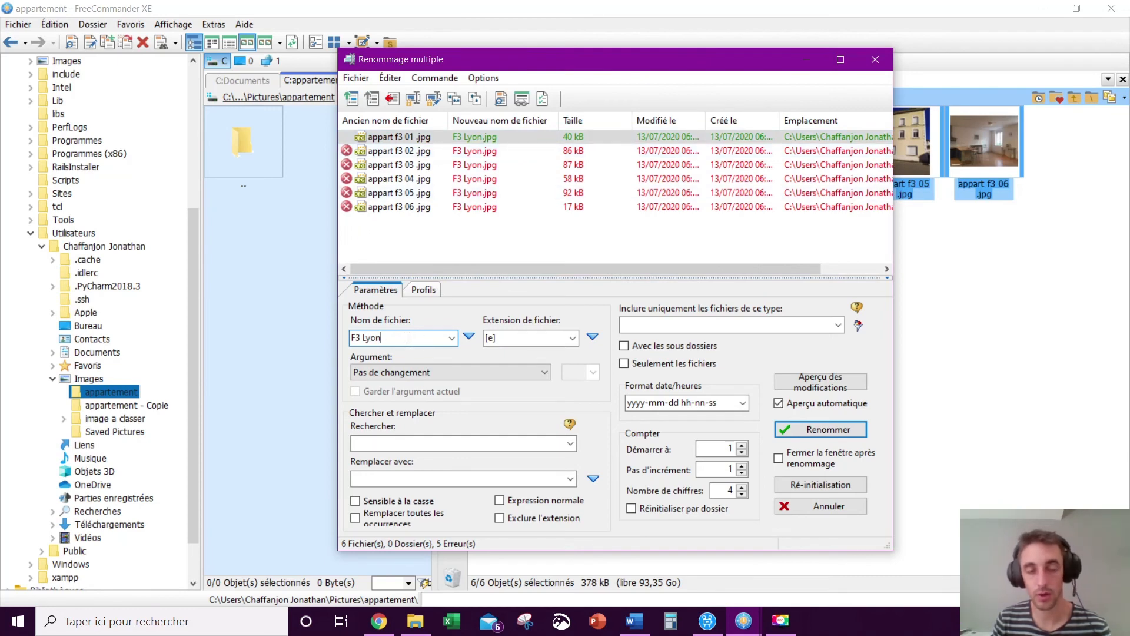
Step: Add a space and the counter placeholder [c] after "F3 Lyon" in the name pattern, and rename all the listed images with it
click(469, 337)
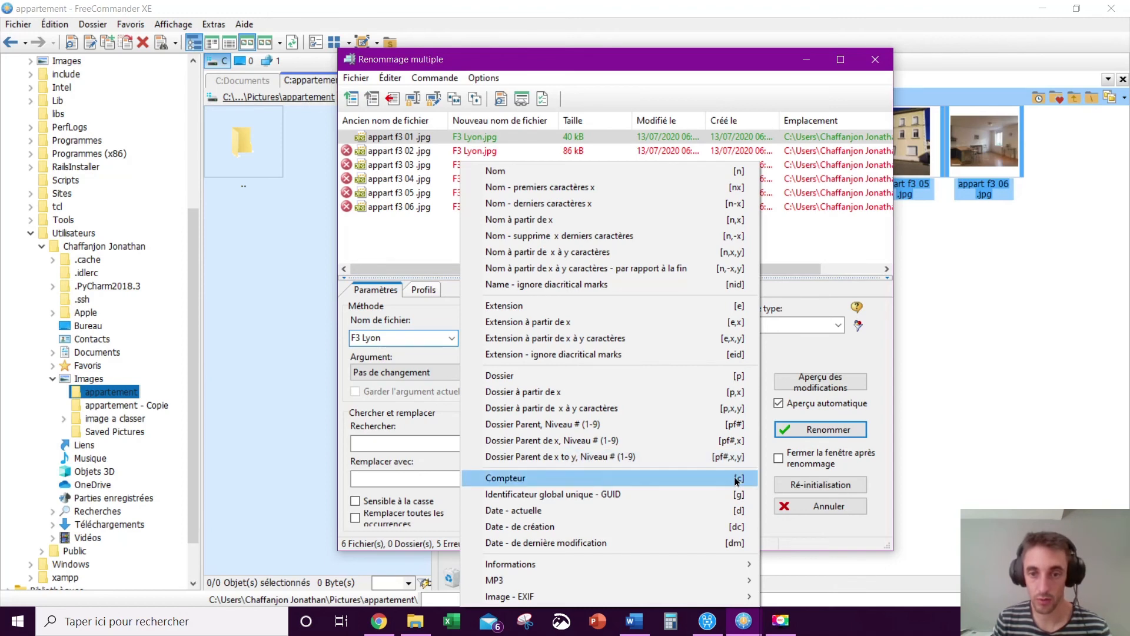
click(385, 338)
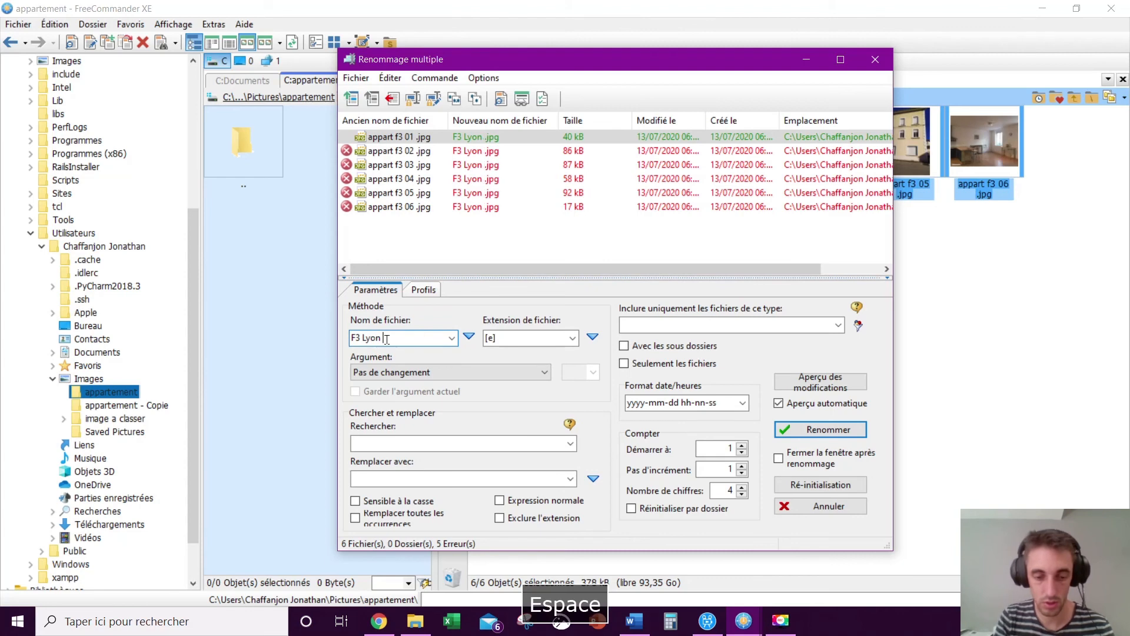
text([c])
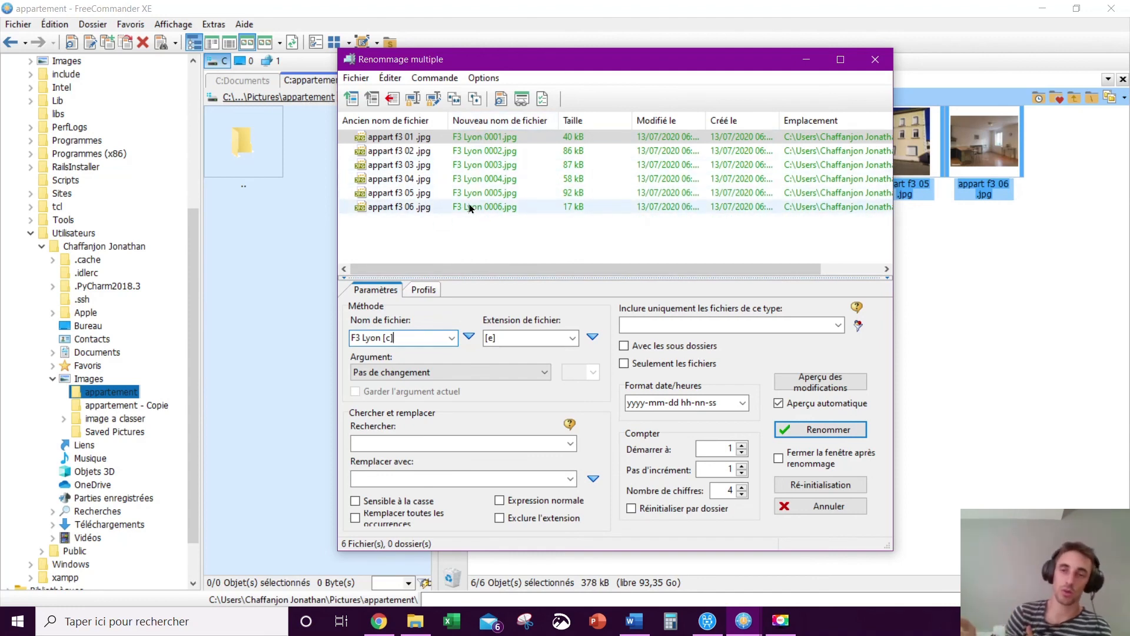
click(824, 430)
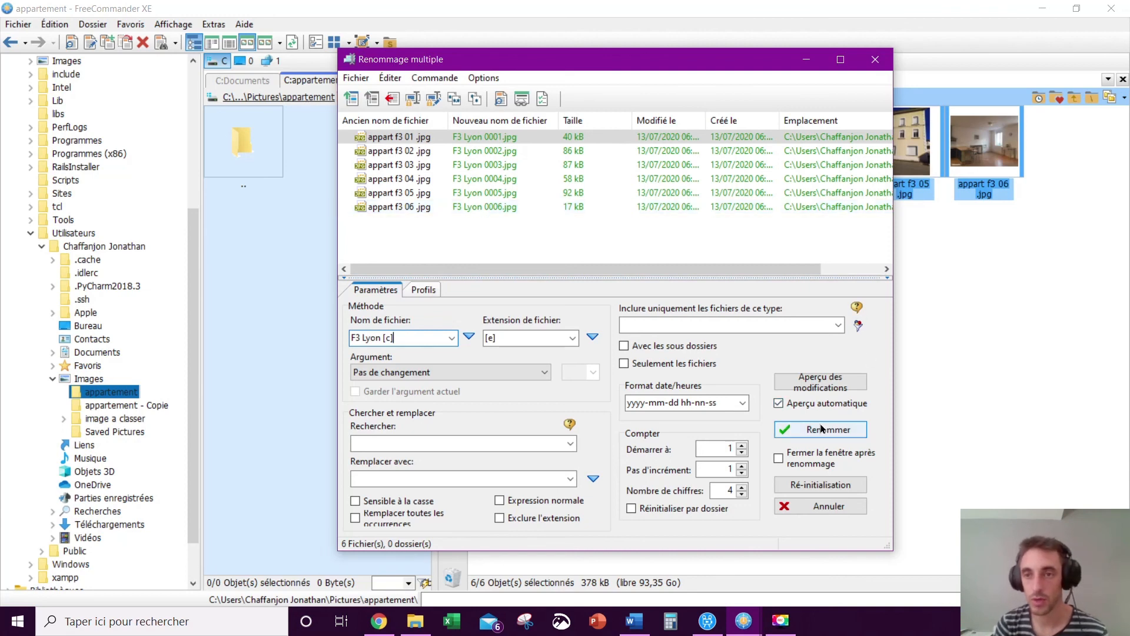
click(875, 59)
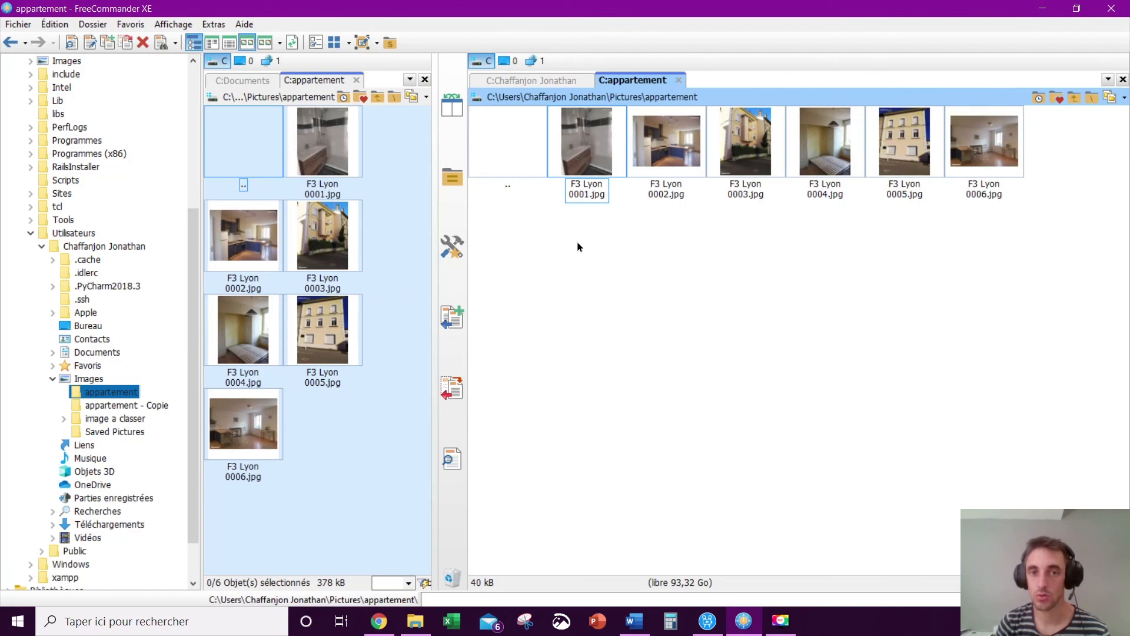